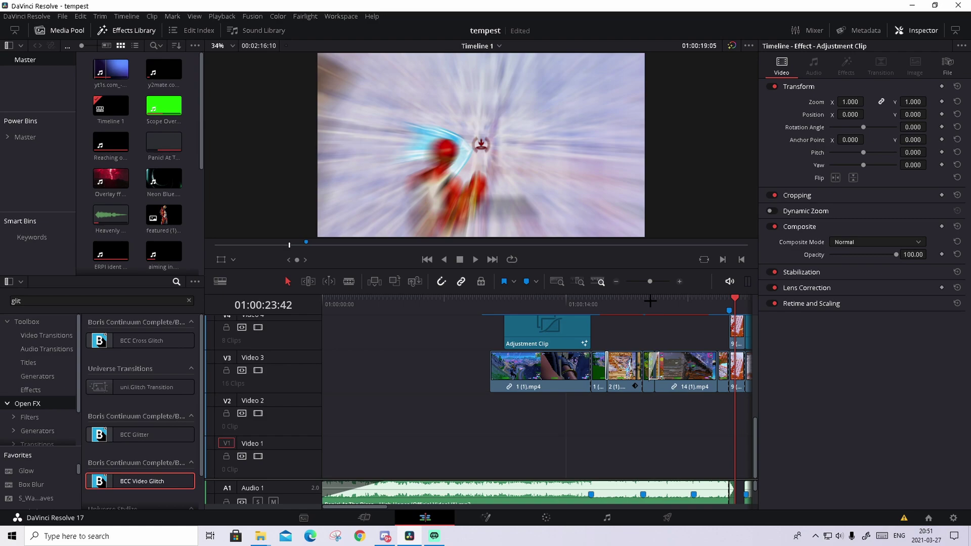
On the Deliver page, shorten the render filename to 'test'.
{"action": "left_click", "coordinate": [667, 519]}
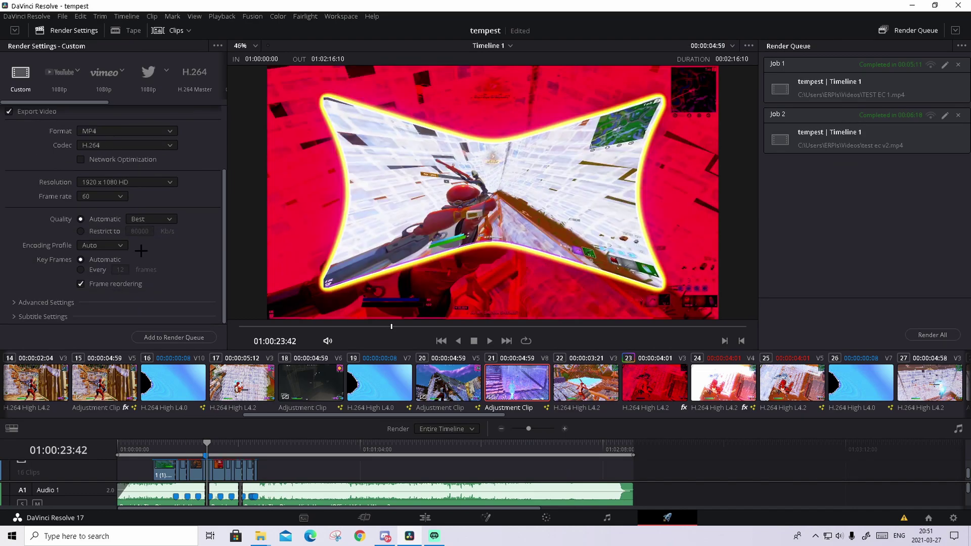
{"action": "scroll", "coordinate": [140, 230], "scroll_direction": "up", "scroll_amount": 1}
{"action": "scroll", "coordinate": [142, 236], "scroll_direction": "up", "scroll_amount": 1}
{"action": "scroll", "coordinate": [144, 241], "scroll_direction": "up", "scroll_amount": 1}
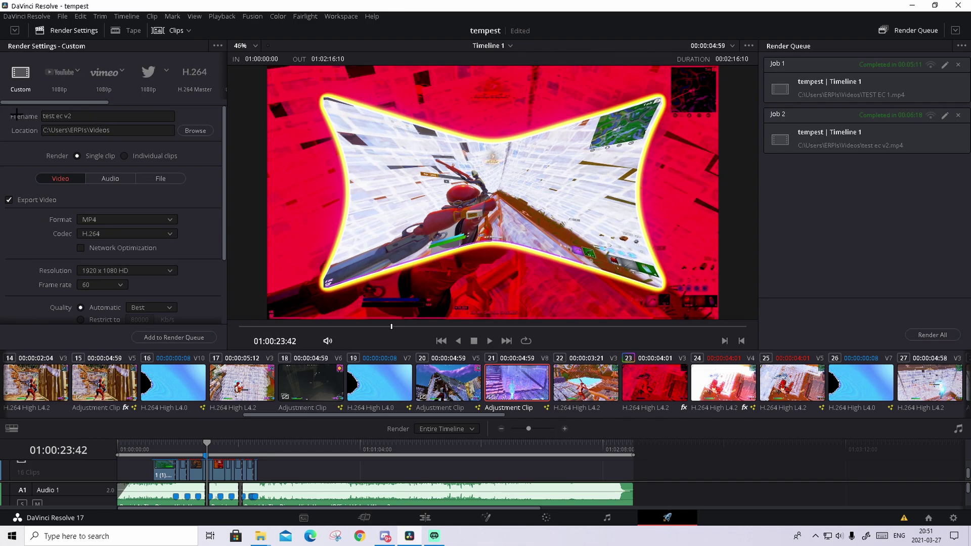
{"action": "left_click", "coordinate": [78, 116]}
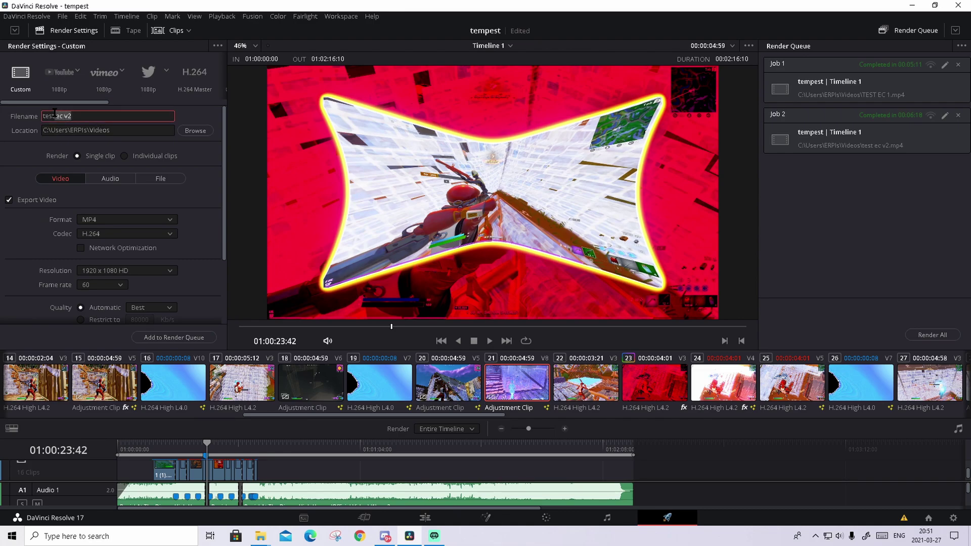
{"action": "key", "text": "BackSpace"}
Choose the Videos folder as the render's save location.
{"action": "left_click", "coordinate": [195, 131]}
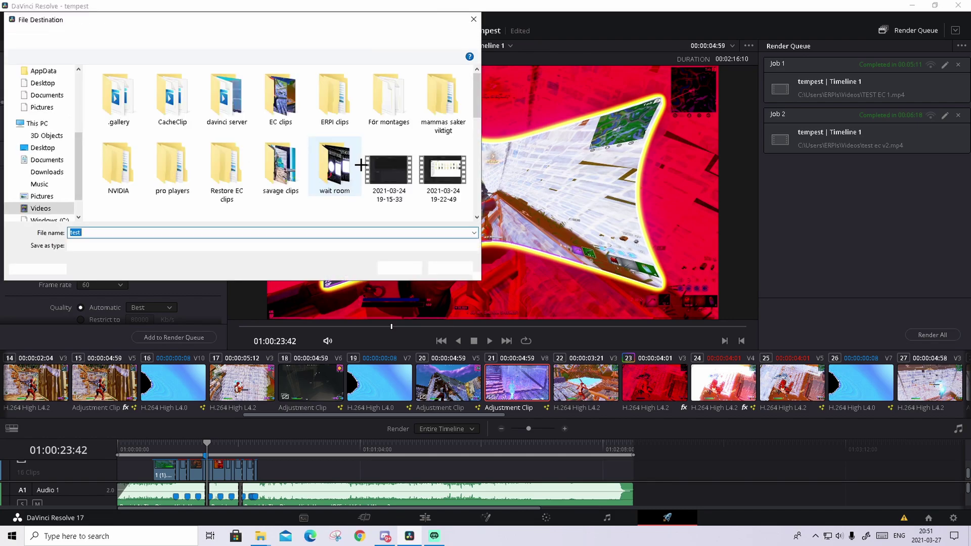
{"action": "scroll", "coordinate": [218, 193], "scroll_direction": "down", "scroll_amount": 5}
{"action": "scroll", "coordinate": [202, 172], "scroll_direction": "up", "scroll_amount": 5}
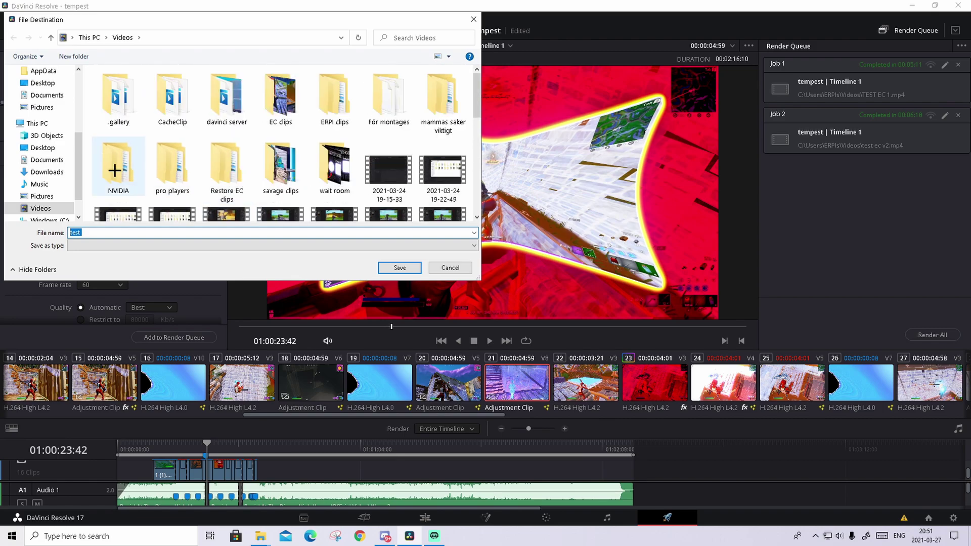
{"action": "left_click", "coordinate": [39, 210]}
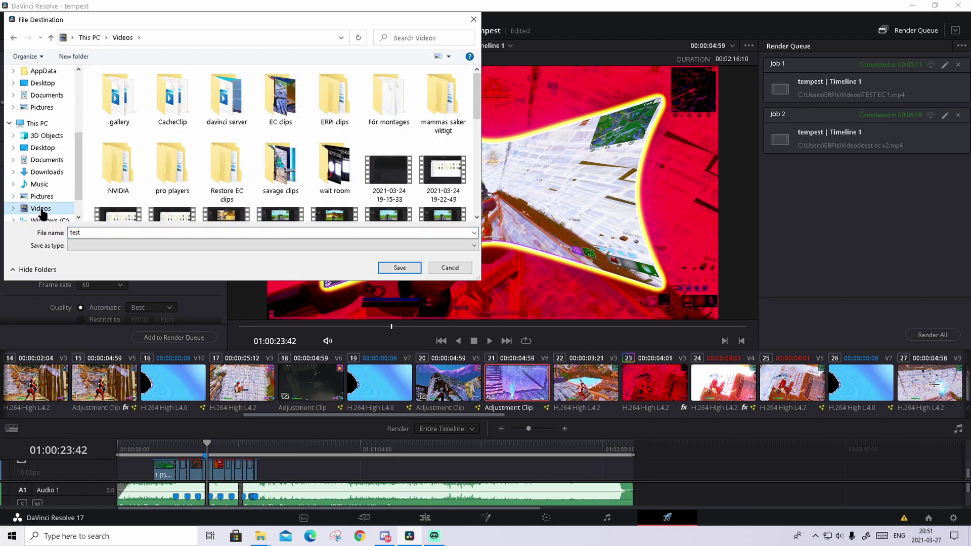
{"action": "left_click", "coordinate": [400, 268]}
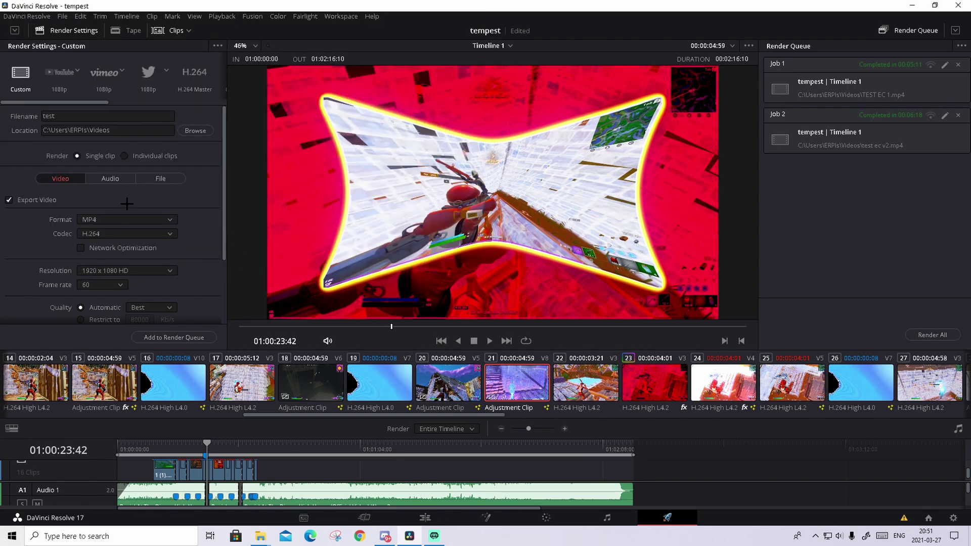
{"action": "scroll", "coordinate": [112, 185], "scroll_direction": "down", "scroll_amount": 1}
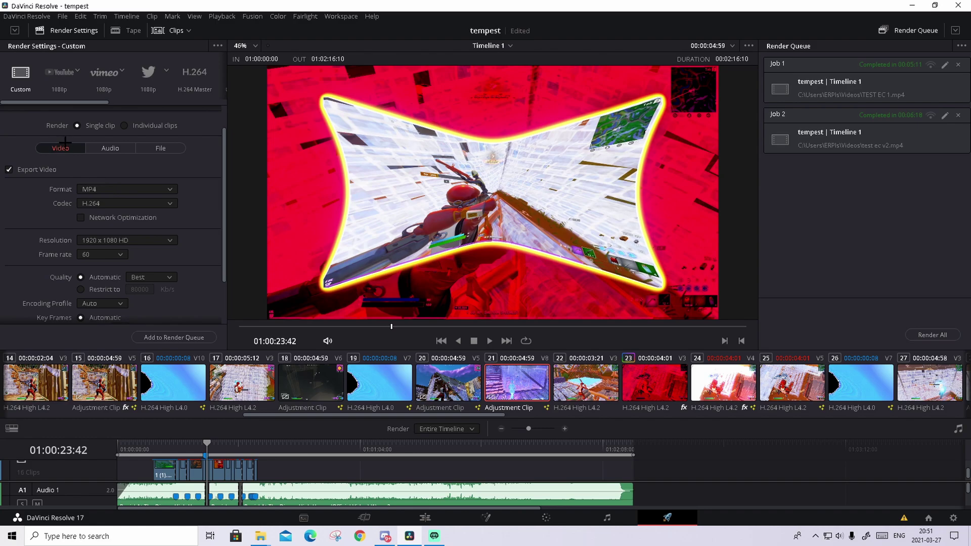
{"action": "left_click", "coordinate": [94, 189]}
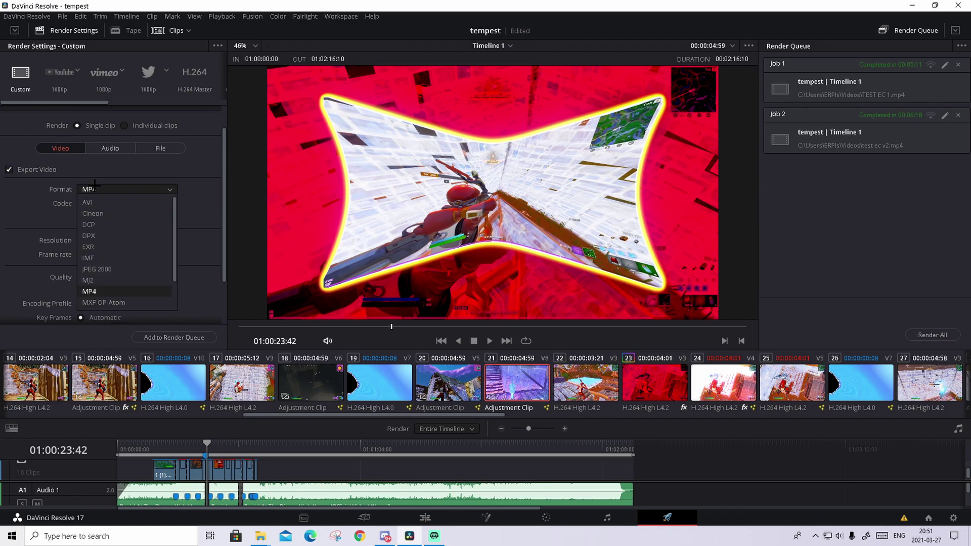
{"action": "left_click", "coordinate": [102, 290]}
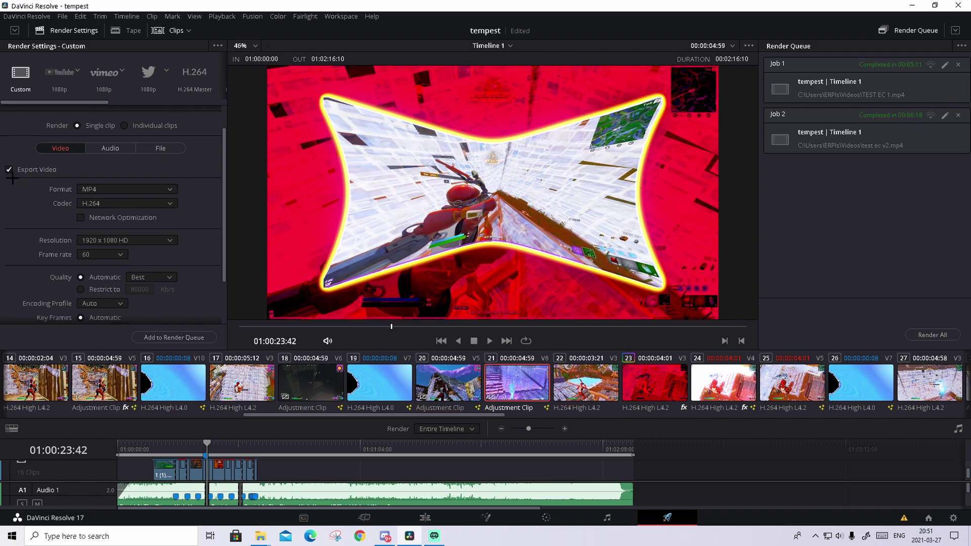
{"action": "left_click", "coordinate": [113, 148]}
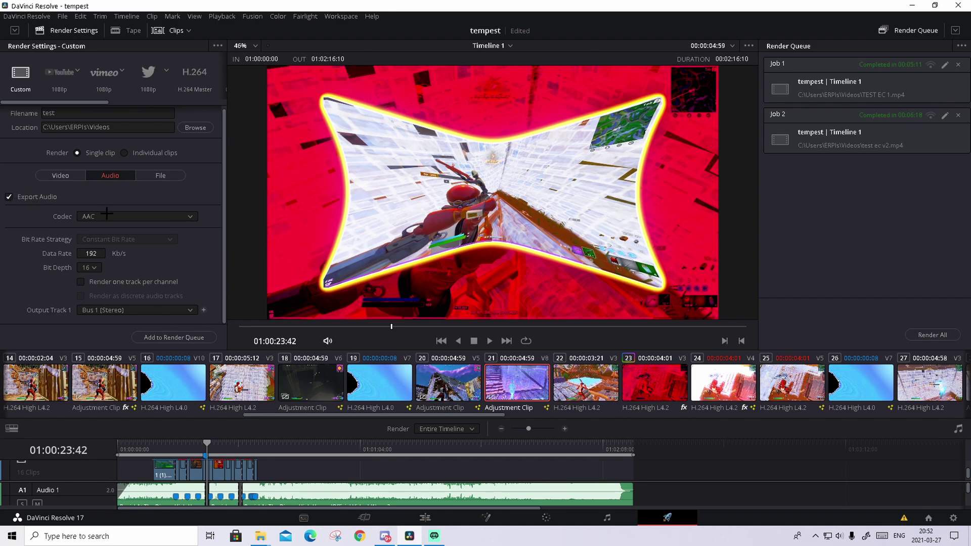
{"action": "scroll", "coordinate": [137, 261], "scroll_direction": "up", "scroll_amount": 1}
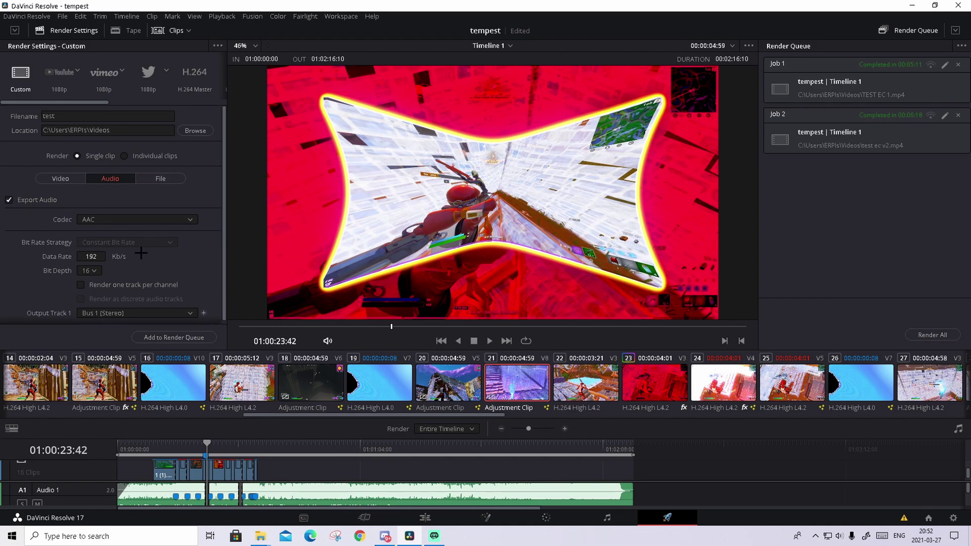
Set the video output resolution to 3840 x 2160 Ultra HD.
{"action": "left_click", "coordinate": [60, 180]}
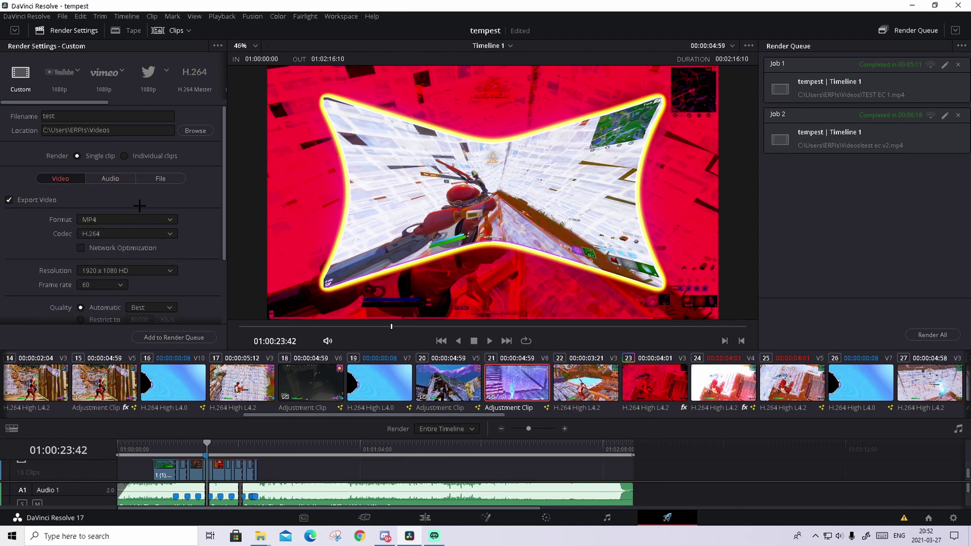
{"action": "scroll", "coordinate": [140, 206], "scroll_direction": "down", "scroll_amount": 2}
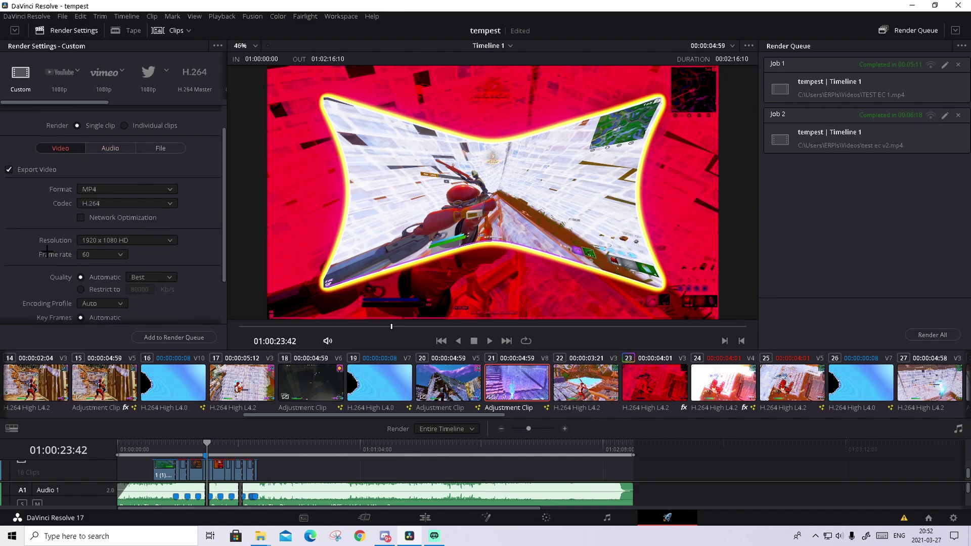
{"action": "left_click", "coordinate": [104, 241]}
{"action": "left_click", "coordinate": [130, 334]}
Restrict quality to a bitrate of 143948 Kb/s.
{"action": "scroll", "coordinate": [125, 273], "scroll_direction": "down", "scroll_amount": 1}
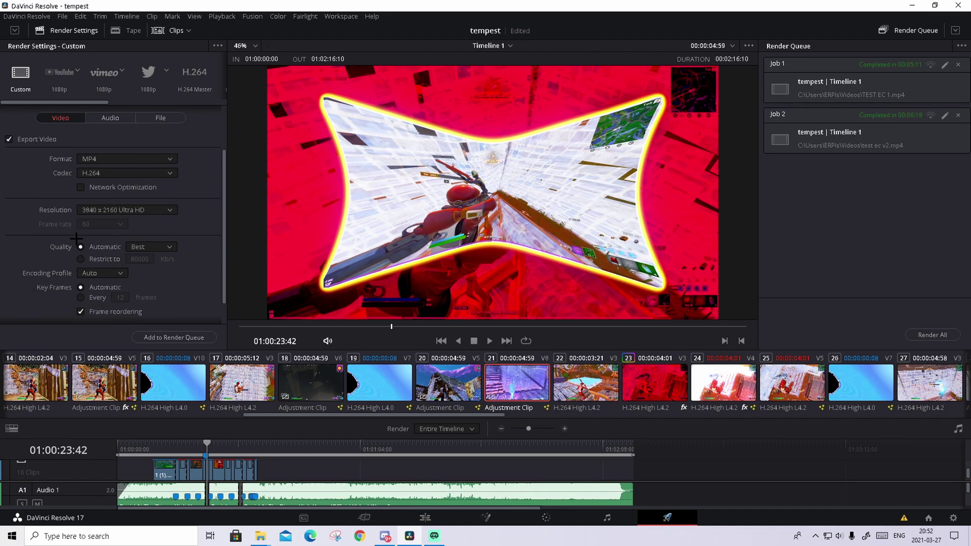
{"action": "left_click", "coordinate": [93, 259]}
{"action": "left_click_drag", "start_coordinate": [157, 258], "coordinate": [157, 258]}
Set key frames to every 31 frames.
{"action": "scroll", "coordinate": [170, 260], "scroll_direction": "down", "scroll_amount": 1}
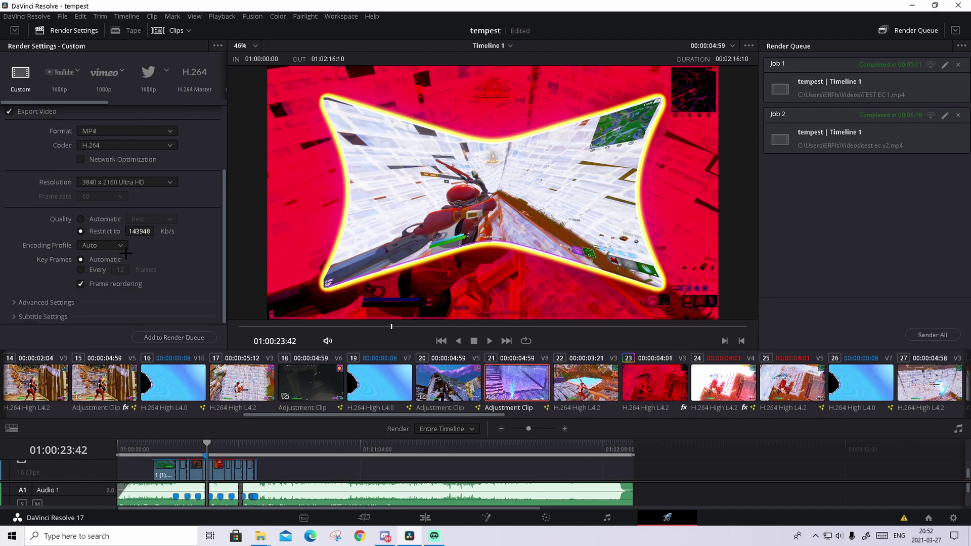
{"action": "left_click", "coordinate": [89, 271]}
{"action": "left_click_drag", "start_coordinate": [118, 270], "coordinate": [123, 279]}
In Advanced Settings, force sizing and debayering to highest quality.
{"action": "left_click", "coordinate": [11, 302]}
{"action": "scroll", "coordinate": [60, 286], "scroll_direction": "down", "scroll_amount": 3}
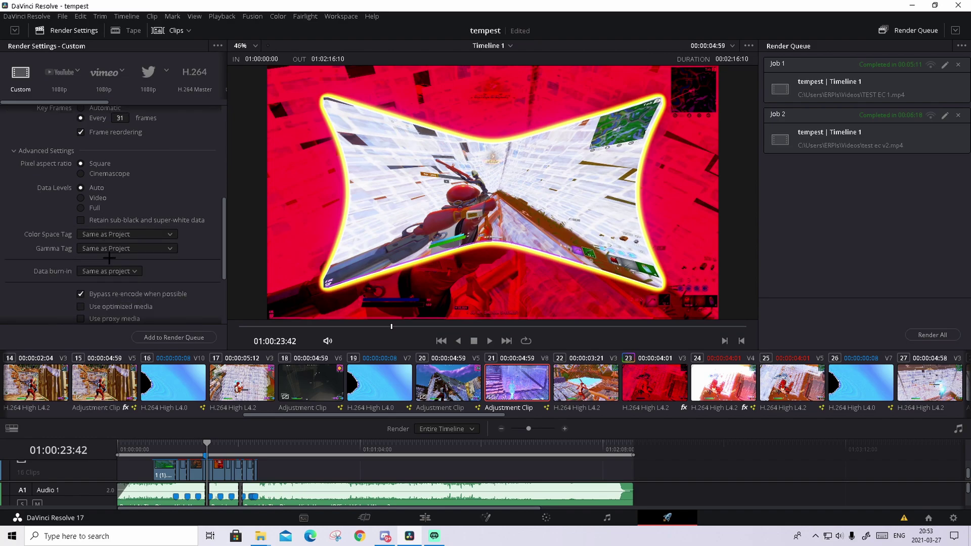
{"action": "scroll", "coordinate": [101, 264], "scroll_direction": "down", "scroll_amount": 3}
{"action": "scroll", "coordinate": [130, 192], "scroll_direction": "down", "scroll_amount": 2}
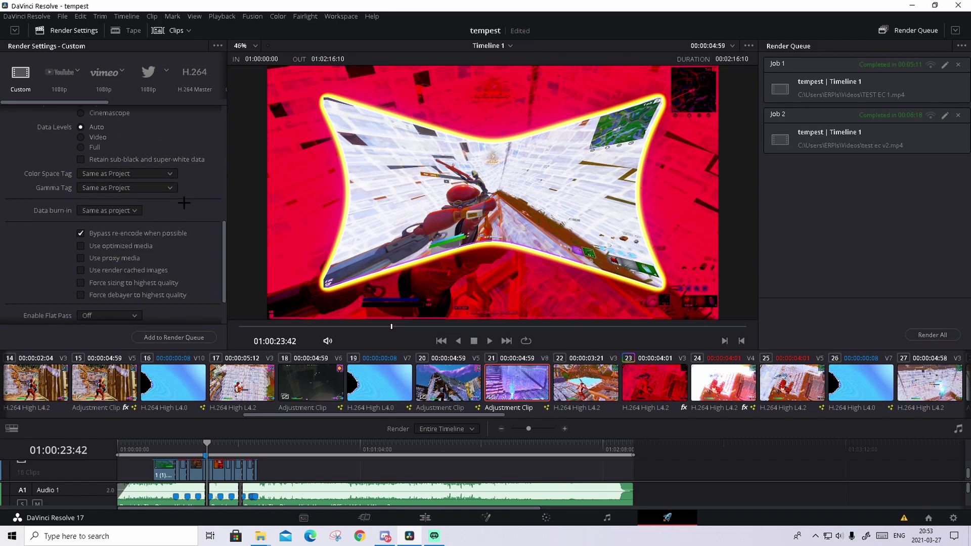
{"action": "scroll", "coordinate": [152, 188], "scroll_direction": "down", "scroll_amount": 3}
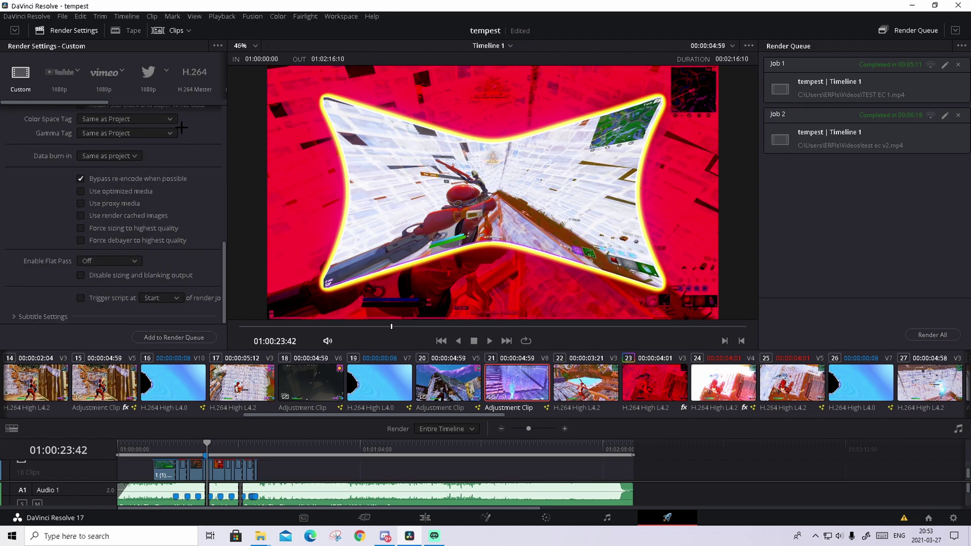
{"action": "left_click", "coordinate": [125, 228]}
{"action": "left_click", "coordinate": [107, 241]}
{"action": "scroll", "coordinate": [111, 253], "scroll_direction": "down", "scroll_amount": 3}
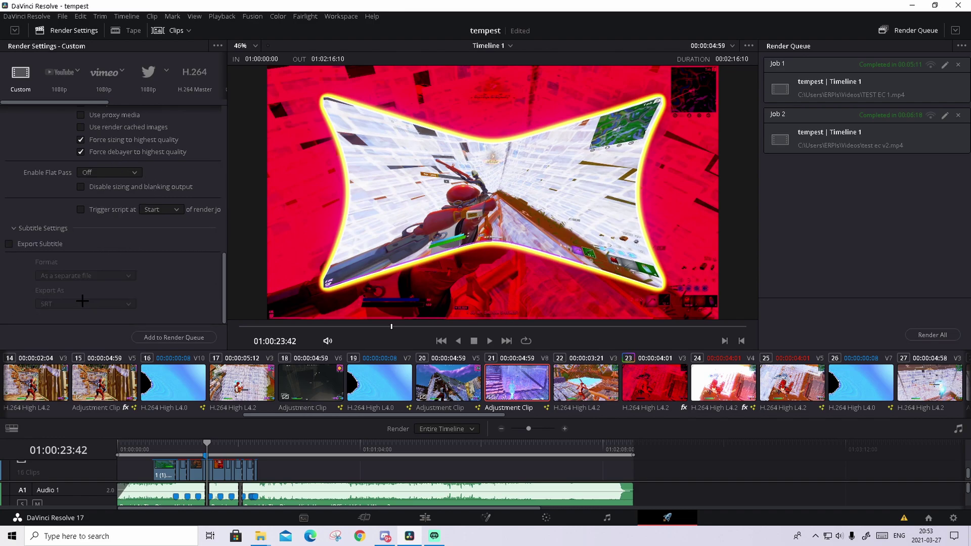
{"action": "scroll", "coordinate": [132, 222], "scroll_direction": "up", "scroll_amount": 4}
{"action": "scroll", "coordinate": [137, 212], "scroll_direction": "up", "scroll_amount": 2}
{"action": "scroll", "coordinate": [138, 213], "scroll_direction": "up", "scroll_amount": 3}
{"action": "scroll", "coordinate": [156, 212], "scroll_direction": "up", "scroll_amount": 3}
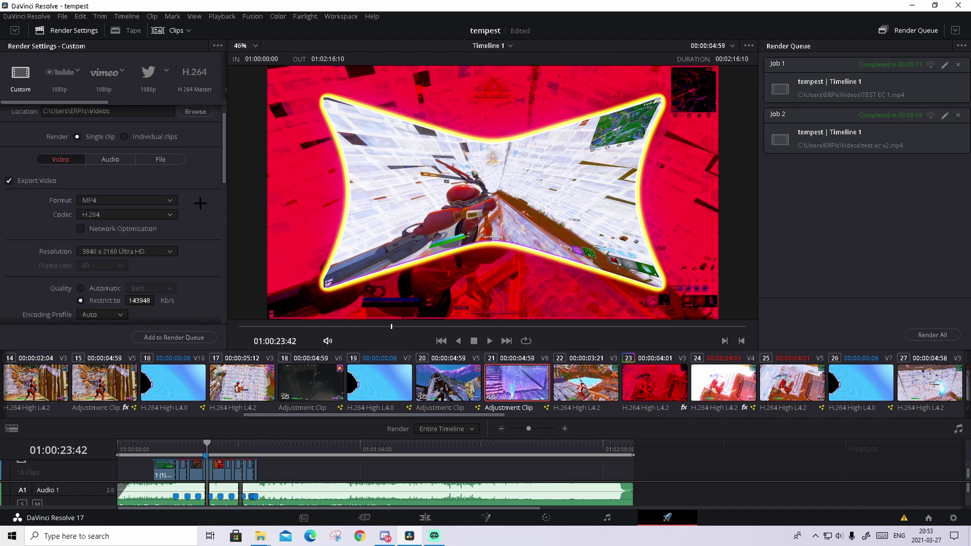
Add the 'test' render to the queue as Job 3, accepting the resolution warning.
{"action": "scroll", "coordinate": [200, 203], "scroll_direction": "up", "scroll_amount": 3}
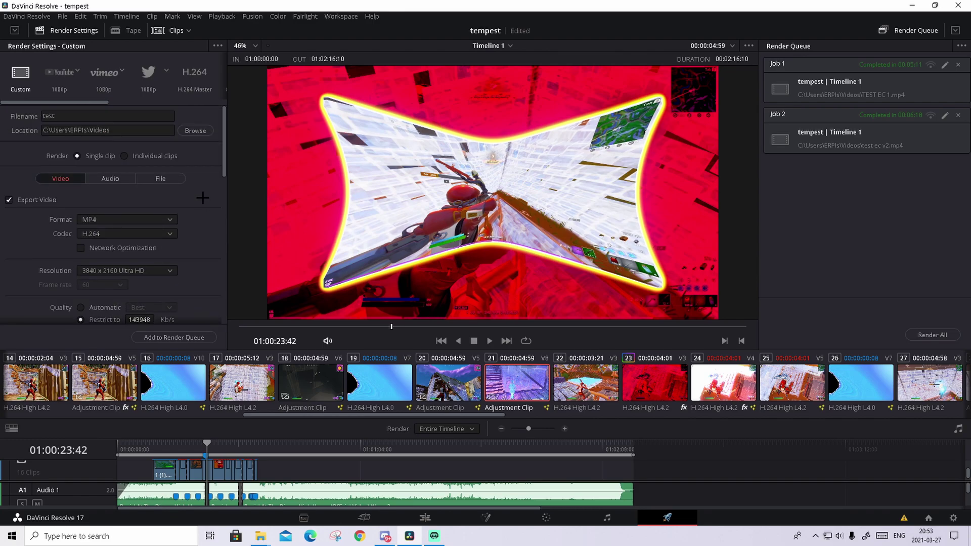
{"action": "left_click", "coordinate": [185, 338]}
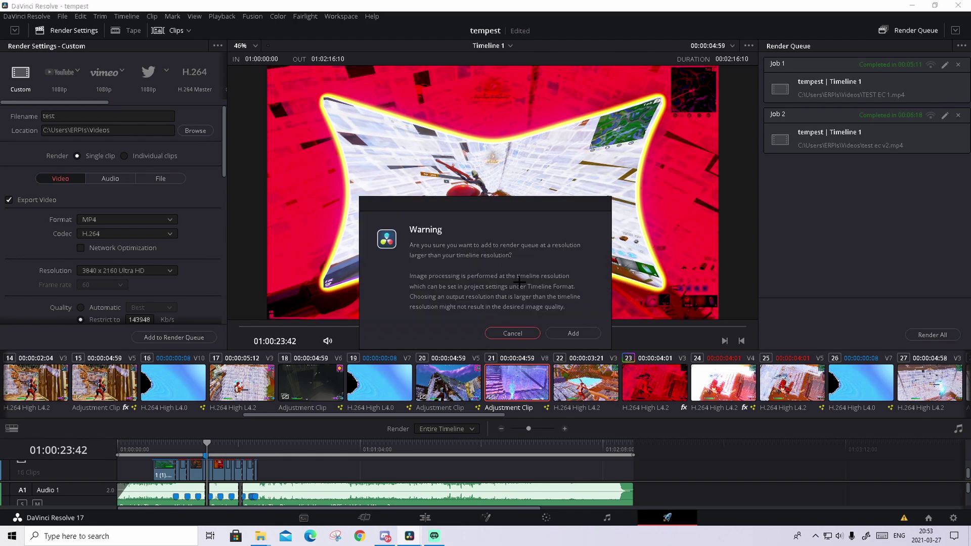
{"action": "left_click", "coordinate": [573, 331]}
{"action": "scroll", "coordinate": [150, 223], "scroll_direction": "down", "scroll_amount": 2}
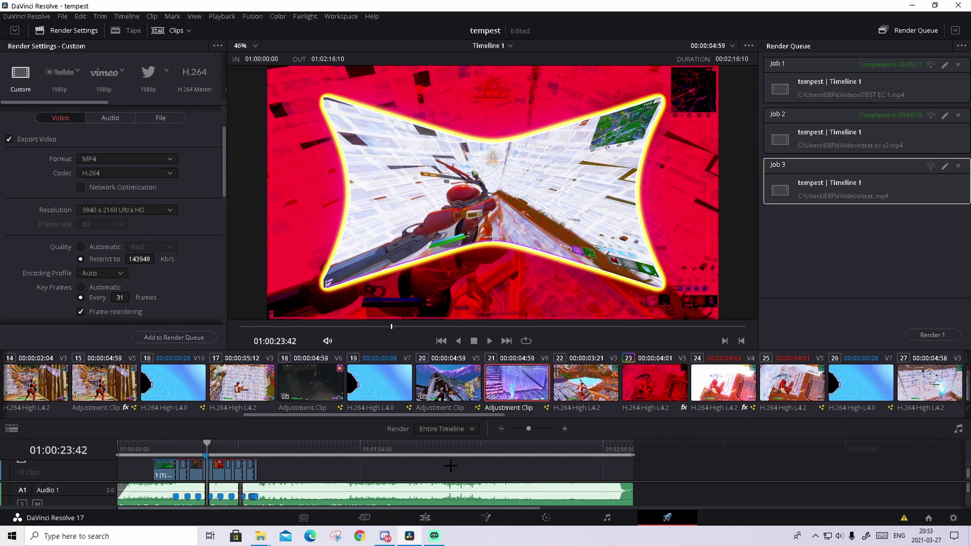
Scrub the timeline playhead to roughly 01:00:27 in the montage.
{"action": "scroll", "coordinate": [77, 123], "scroll_direction": "up", "scroll_amount": 2}
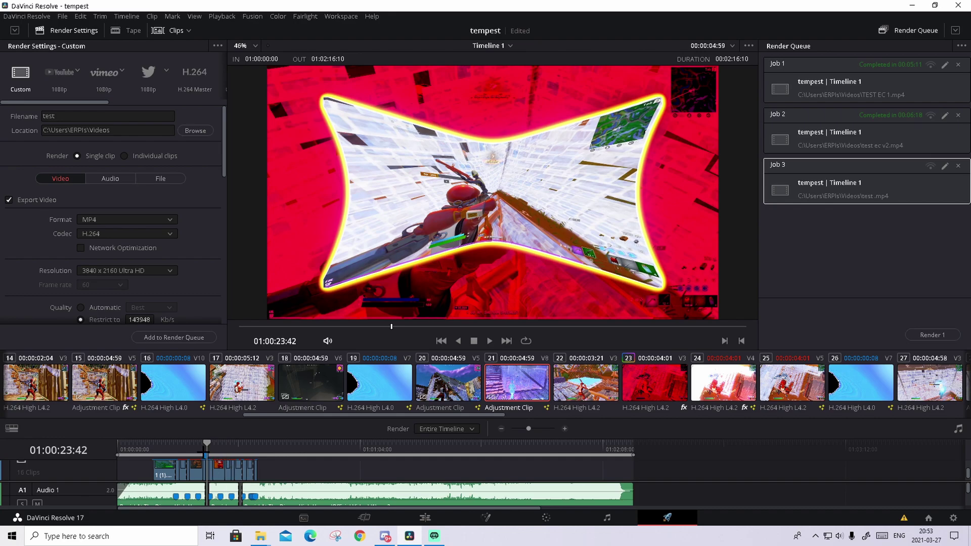
{"action": "left_click", "coordinate": [209, 443]}
{"action": "left_click_drag", "start_coordinate": [209, 443], "coordinate": [223, 442]}
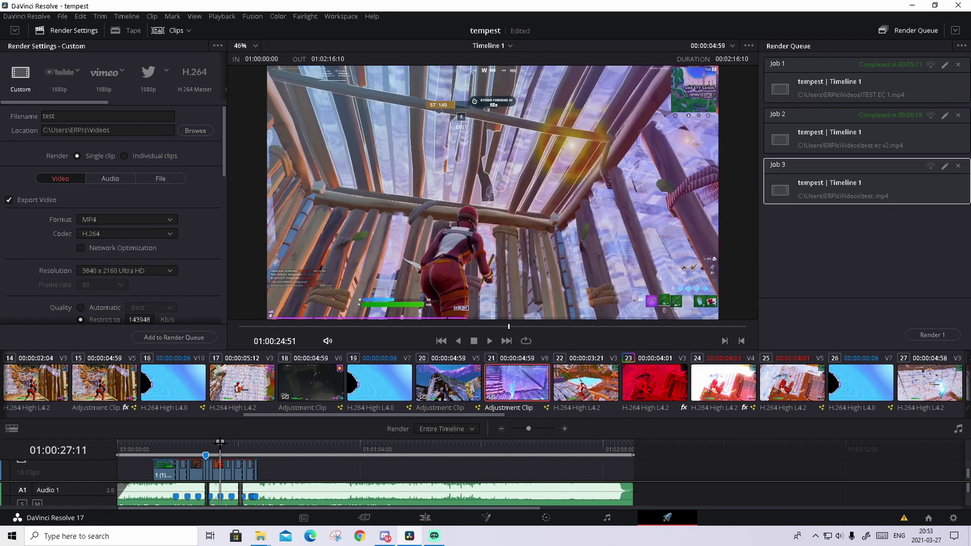